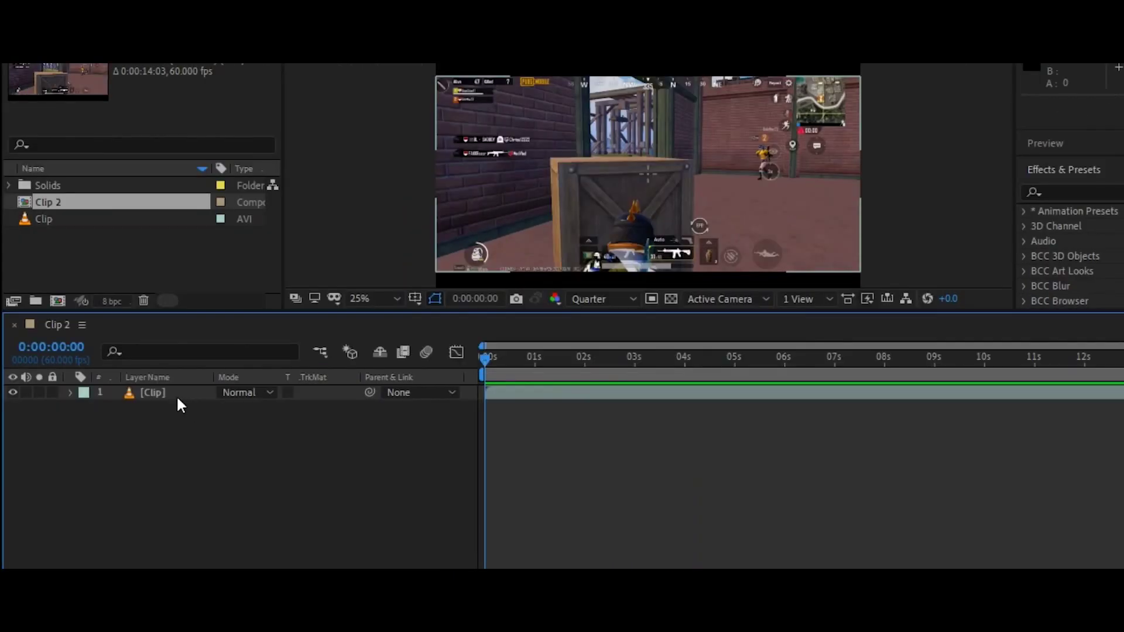
- Pre-compose the Clip layer into Clip Comp 1, leaving all attributes
click(141, 439)
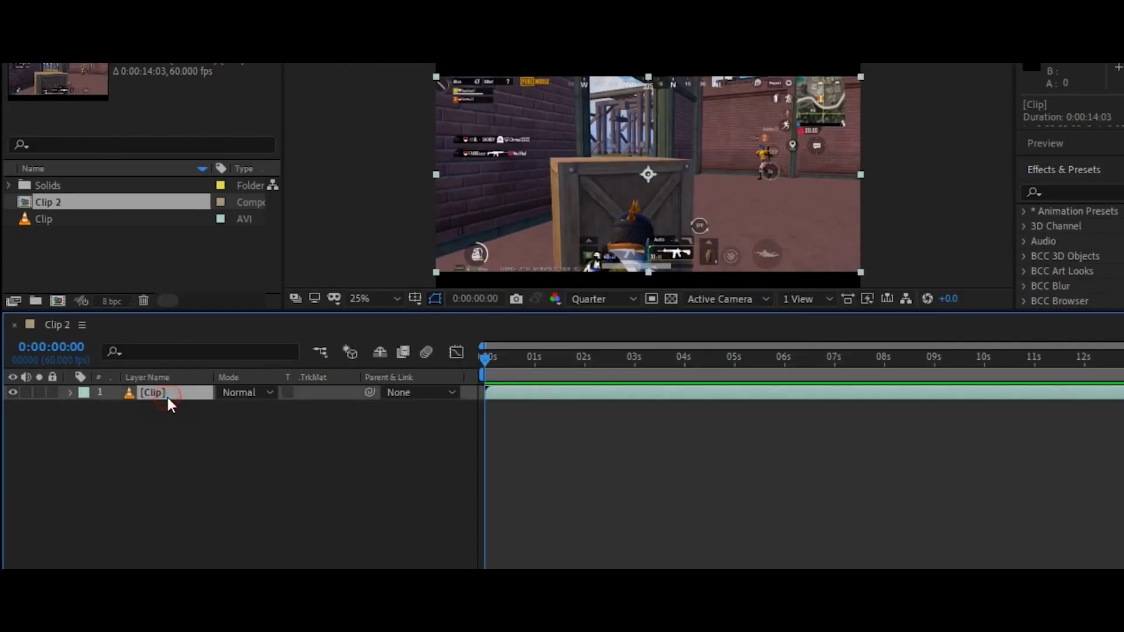
right_click(170, 404)
click(222, 504)
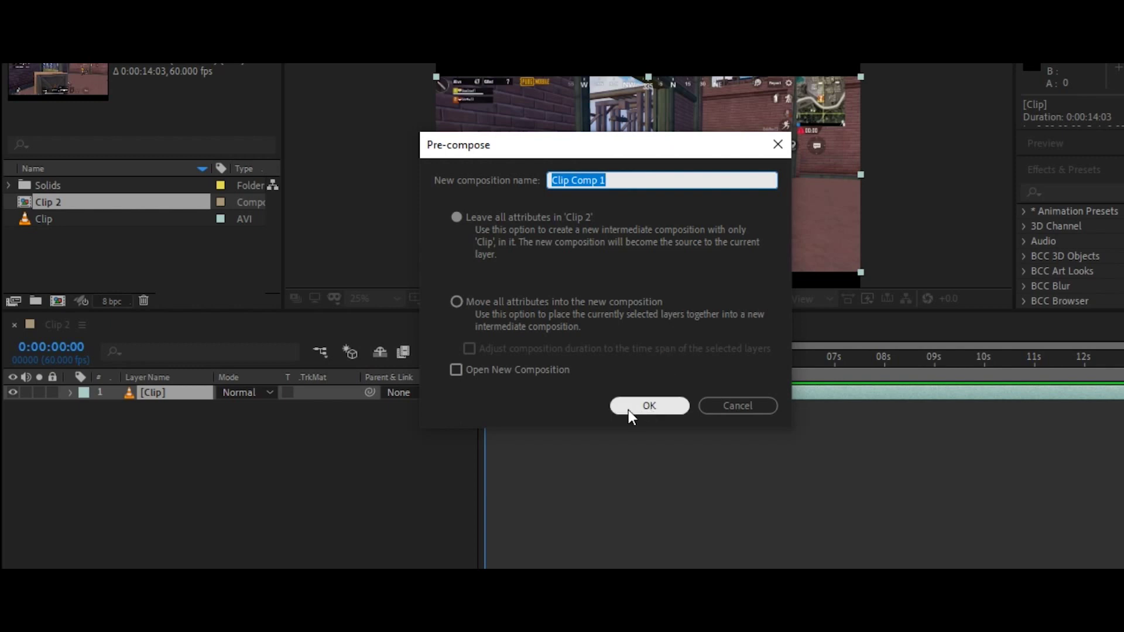
click(648, 406)
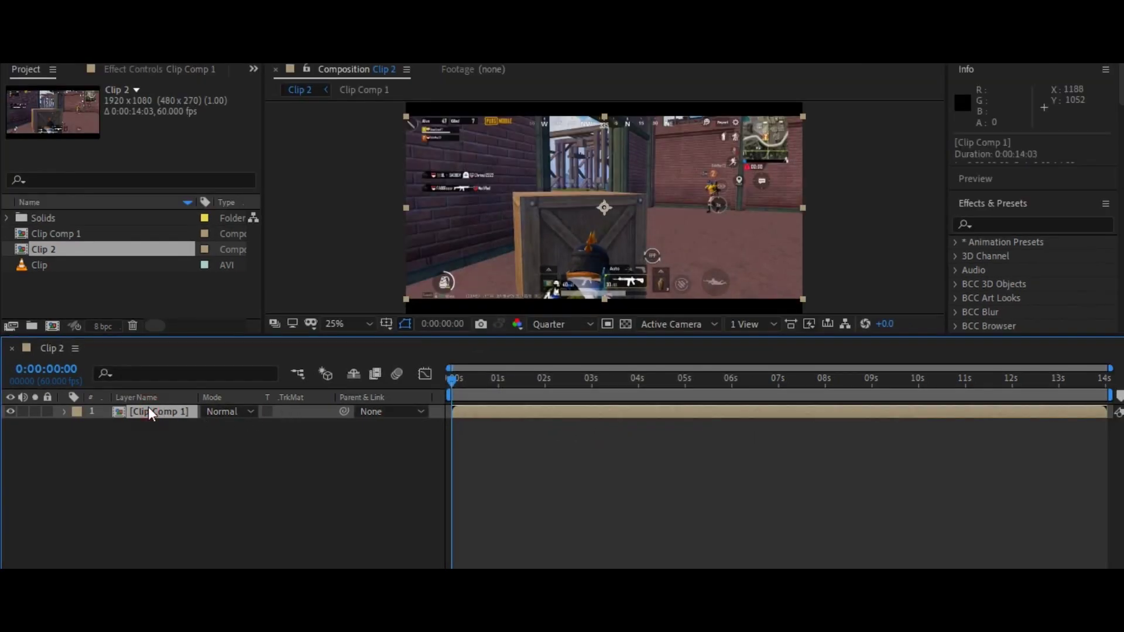
- Keyframe Clip Comp 1's Scale at 250% first and 110% last, selecting both keys
key(s)
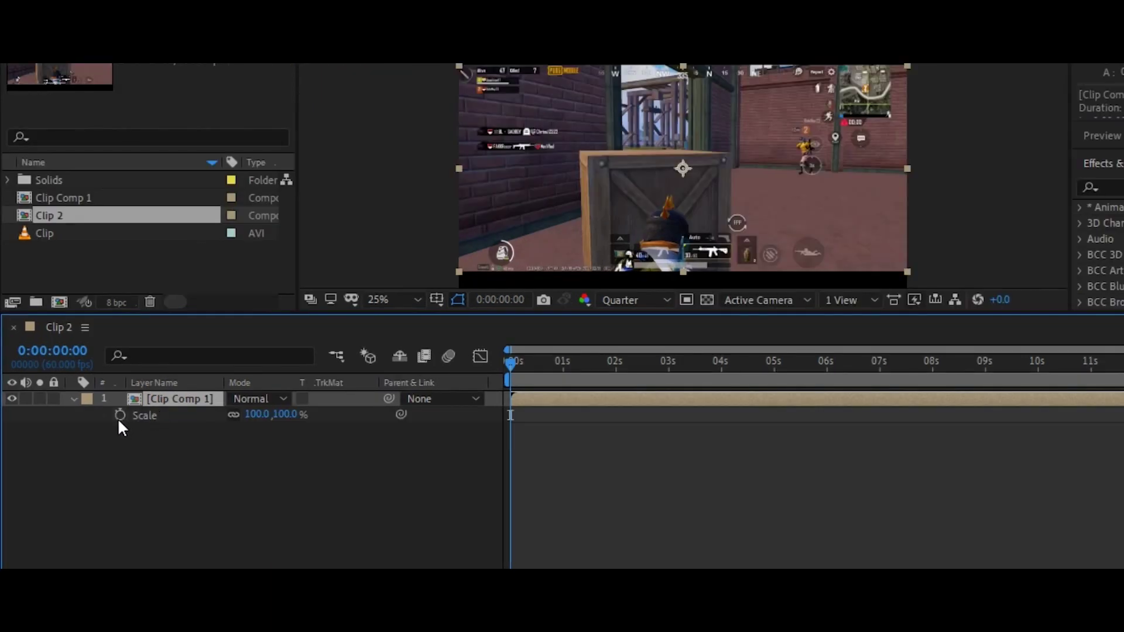
click(120, 415)
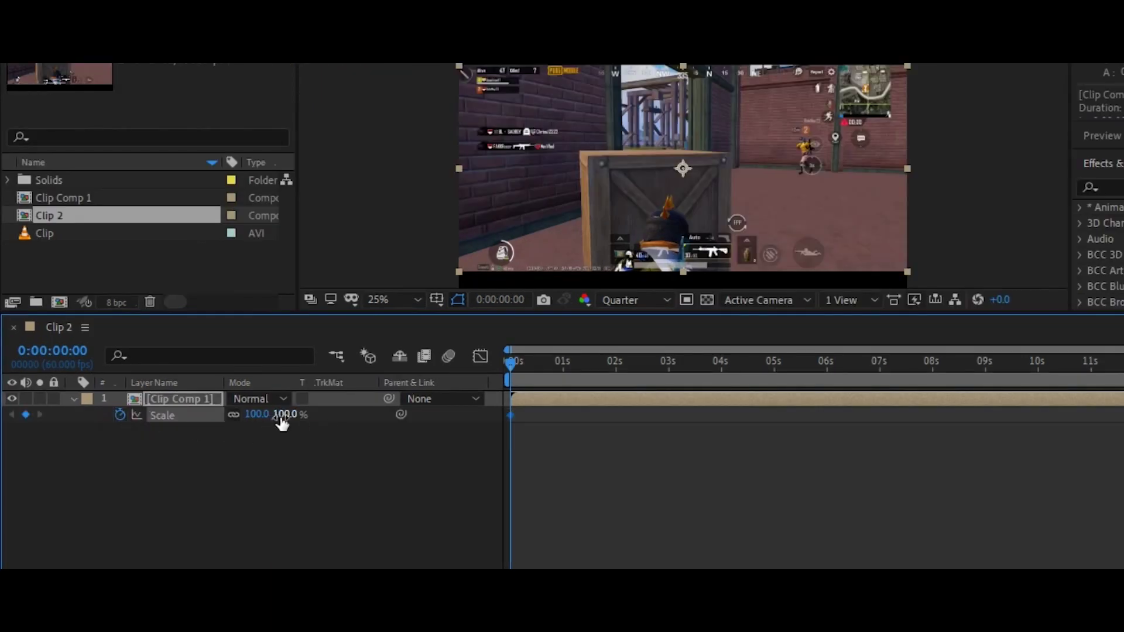
text(250)
click(300, 446)
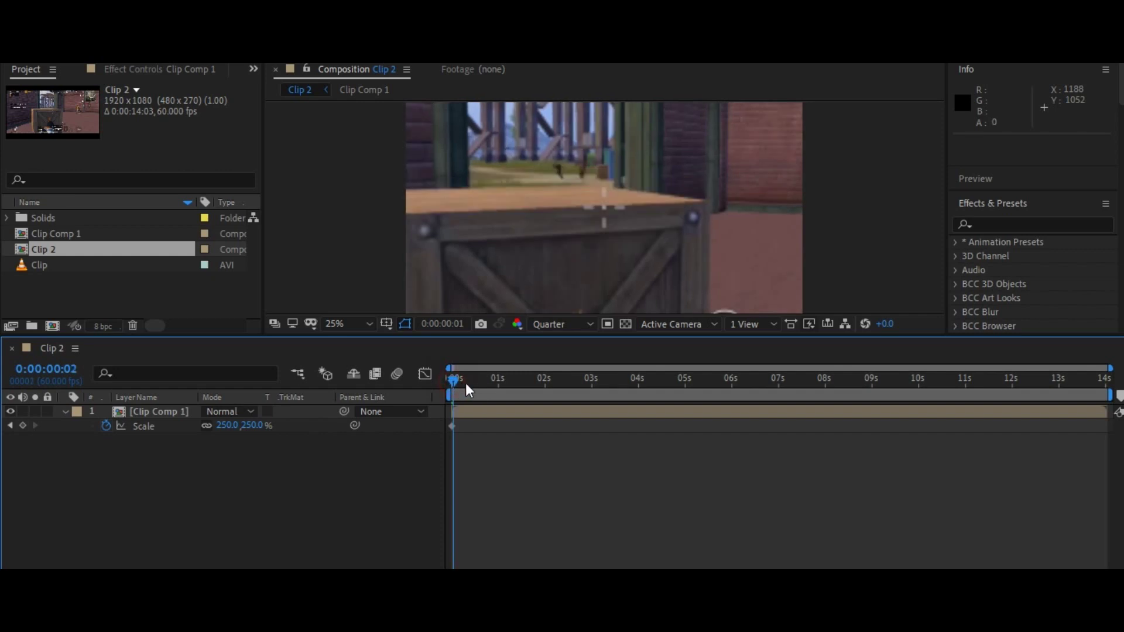
mouse_move(453, 379)
mouse_down()
mouse_move(1105, 379)
mouse_move(1111, 413)
mouse_up()
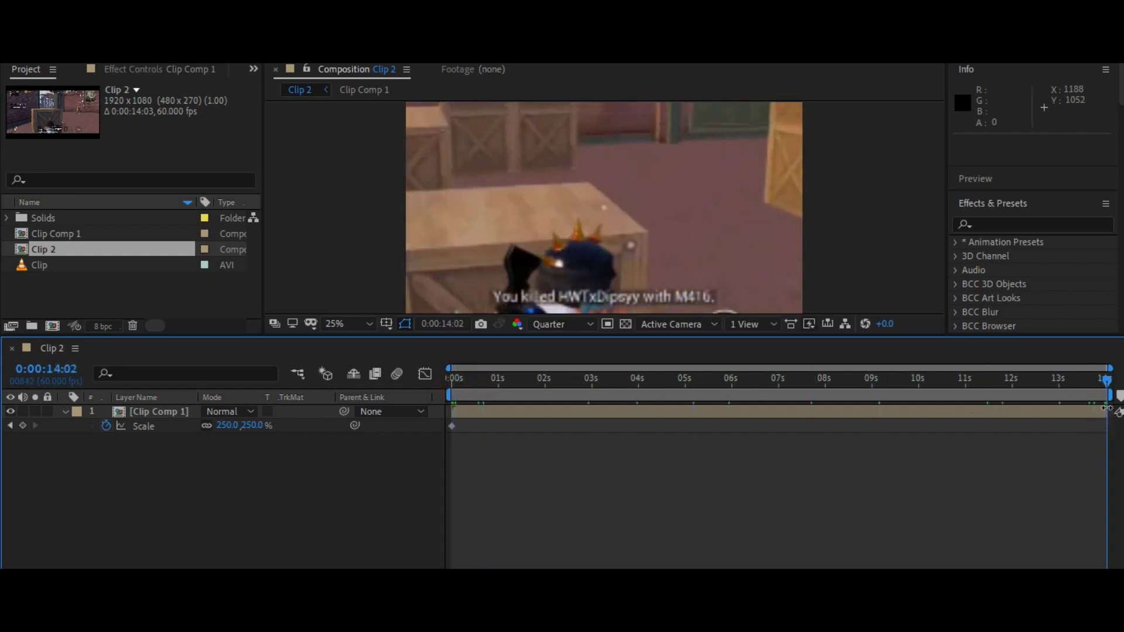
click(255, 425)
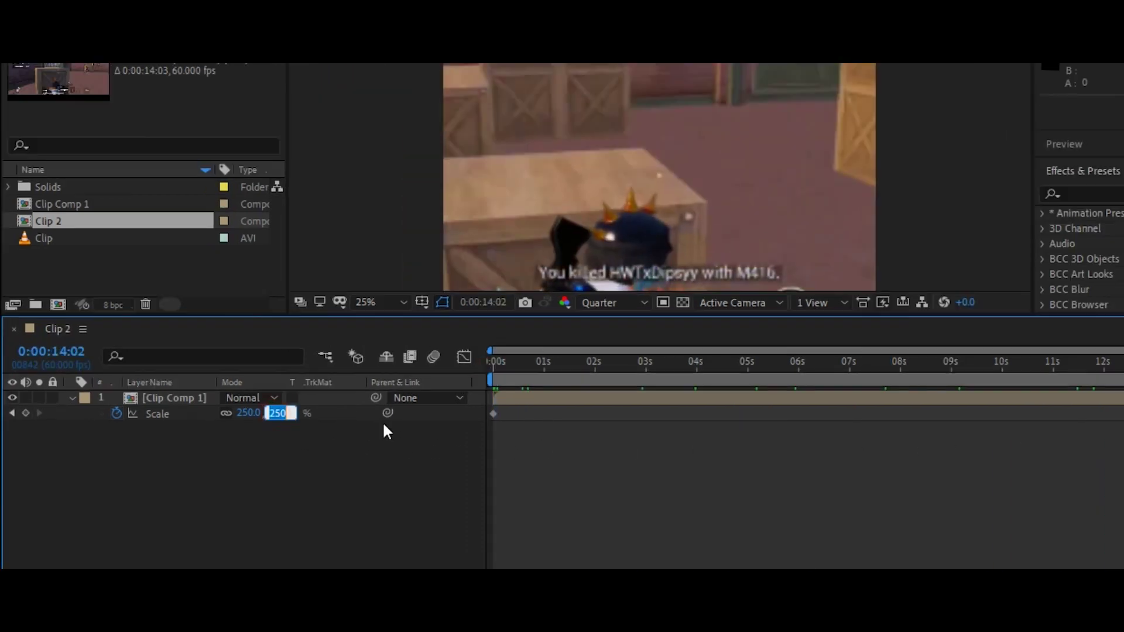
text(110)
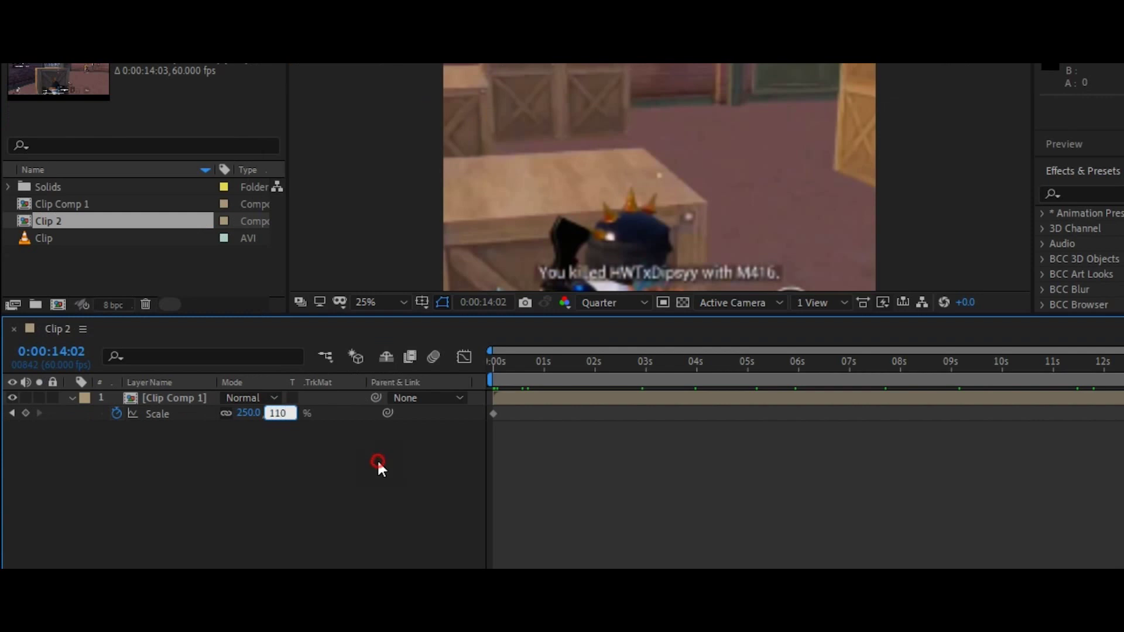
click(376, 459)
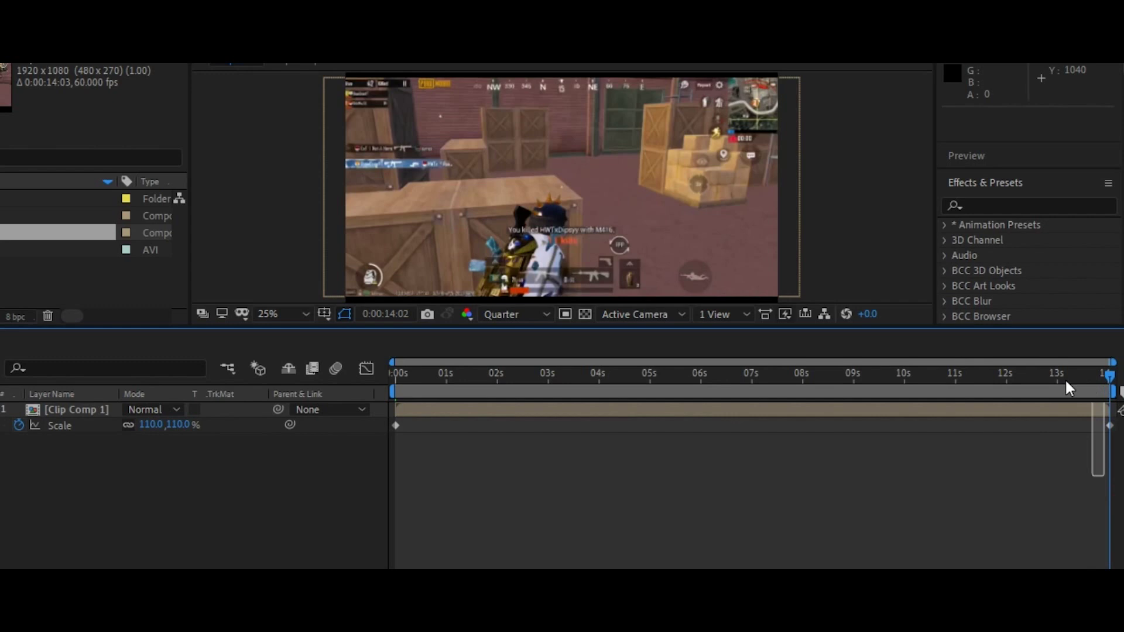
drag(1114, 439, 374, 402)
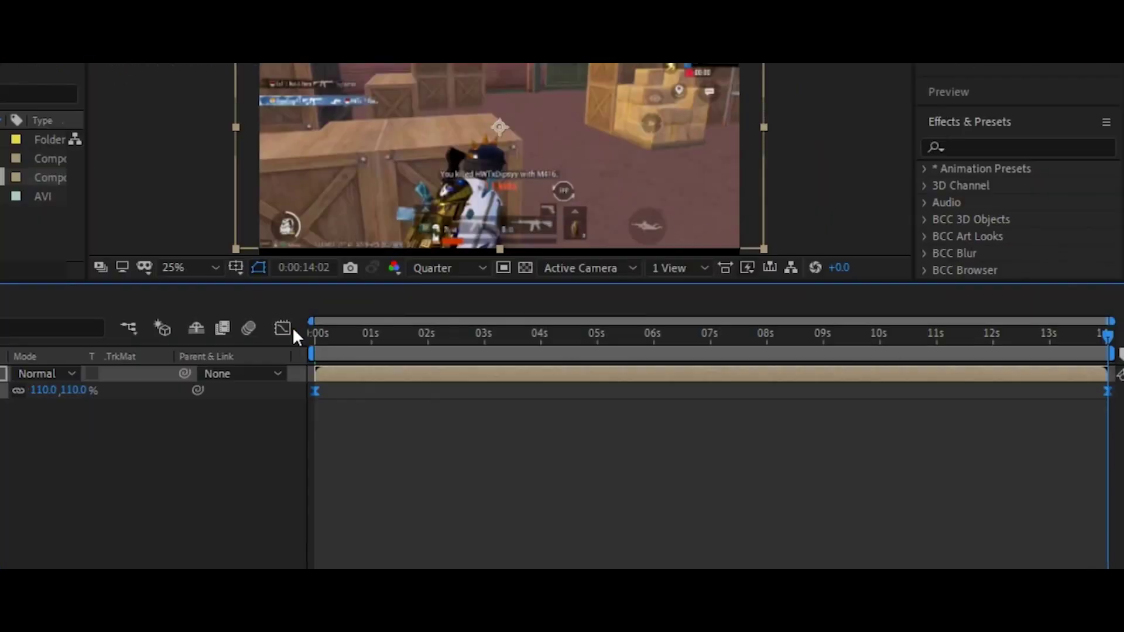
- Reshape both Scale keyframes' Bezier handles in the Graph Editor for a sharp-then-gentle zoom
click(426, 375)
drag(479, 439, 562, 478)
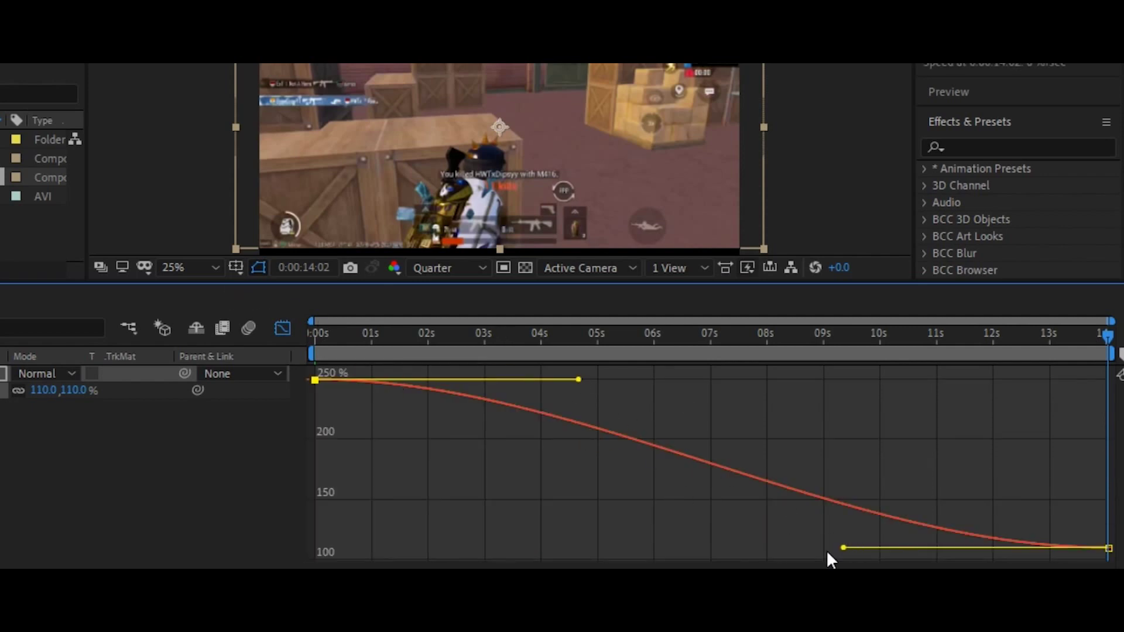
drag(844, 551, 368, 549)
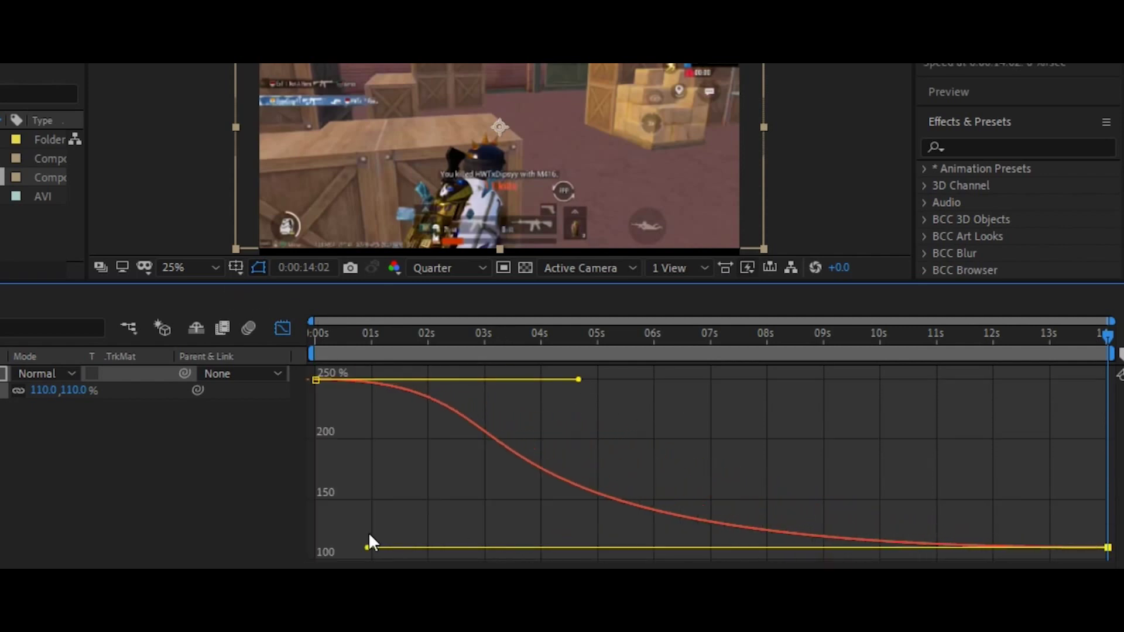
drag(577, 384, 293, 496)
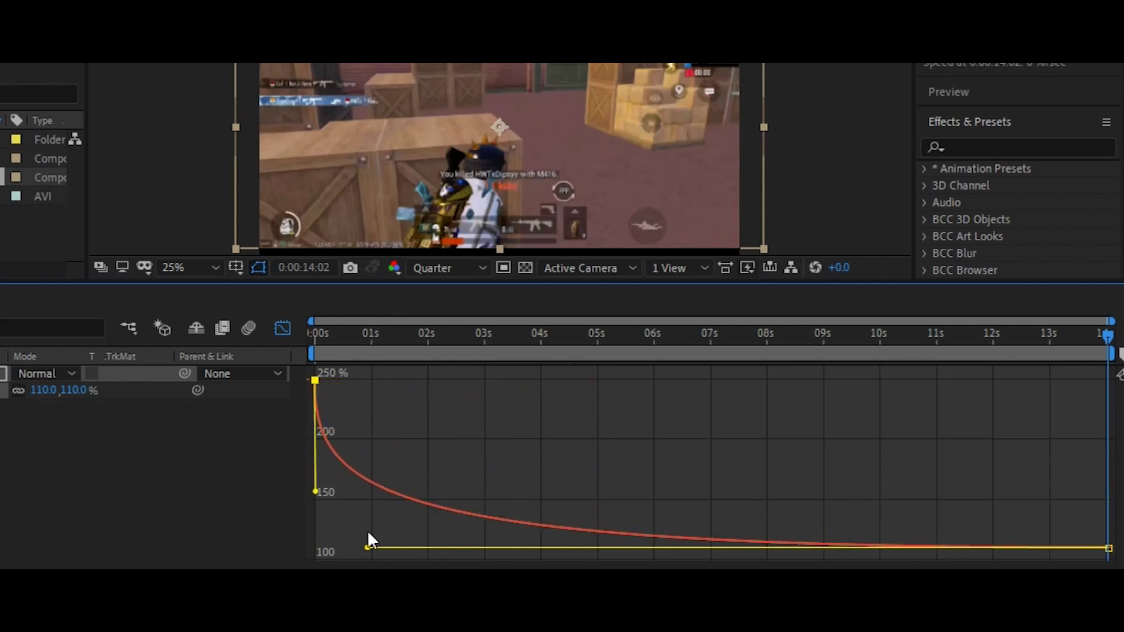
drag(369, 552, 479, 553)
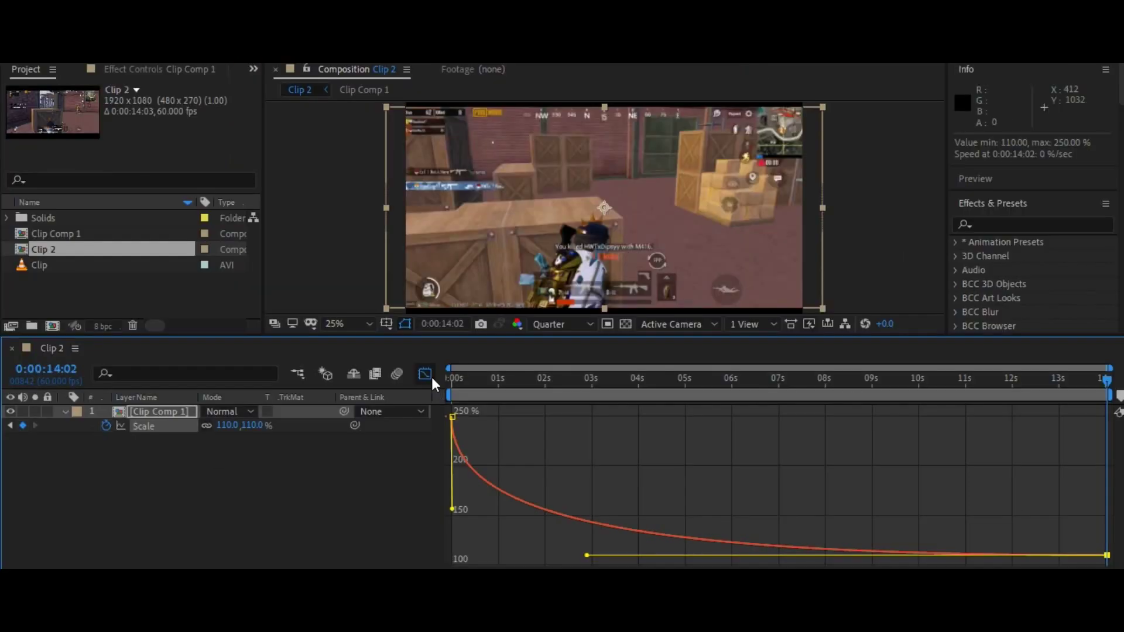
click(425, 375)
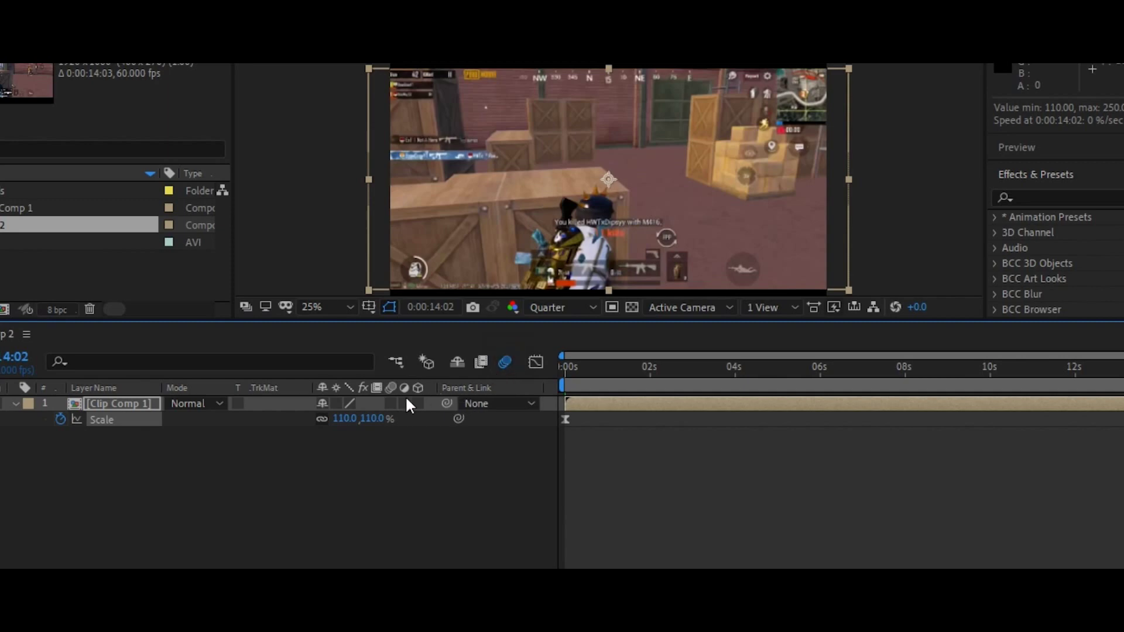
- Enable motion blur on the nested clip and collapse its properties and switch columns
click(387, 403)
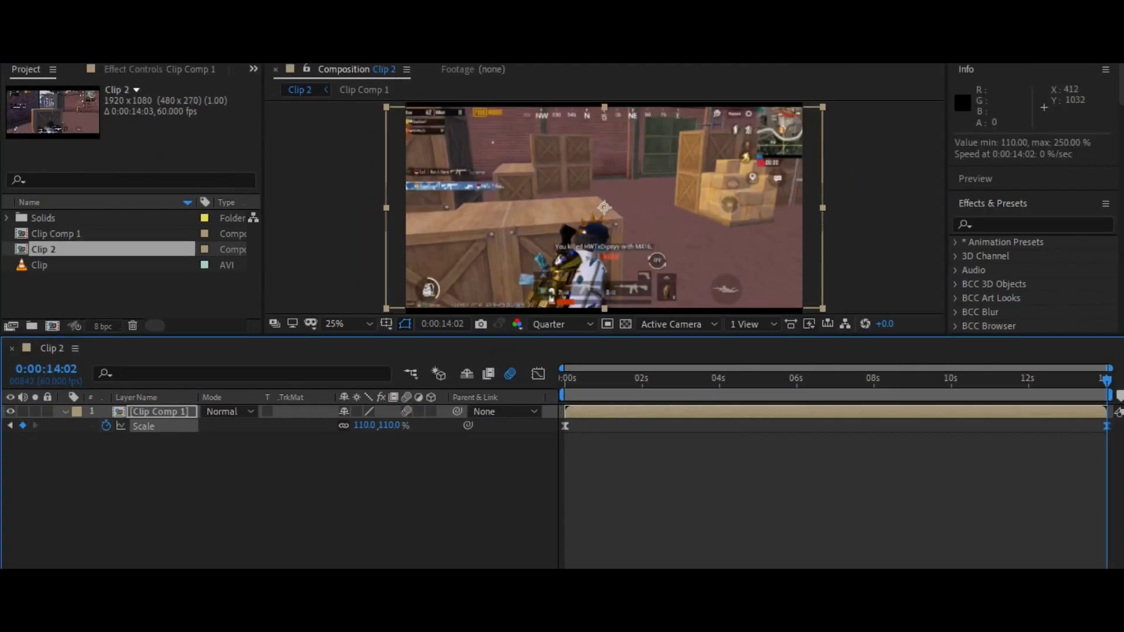
click(175, 411)
key(s)
- Preview the zoom from the start and stop at 0:00:02:33
drag(514, 380, 450, 380)
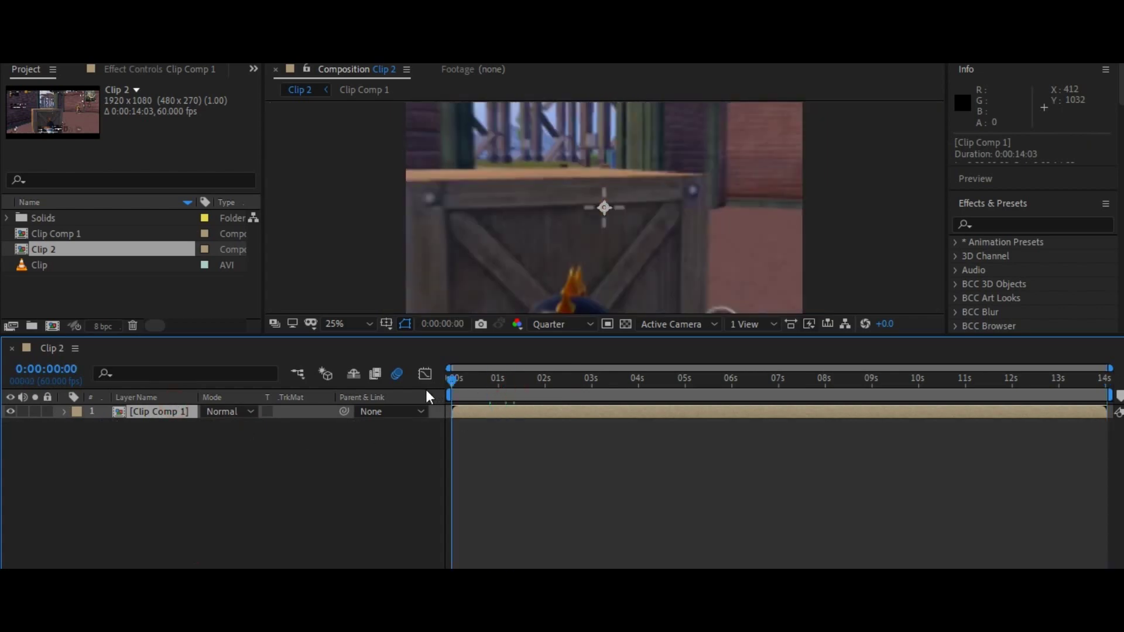
key(space)
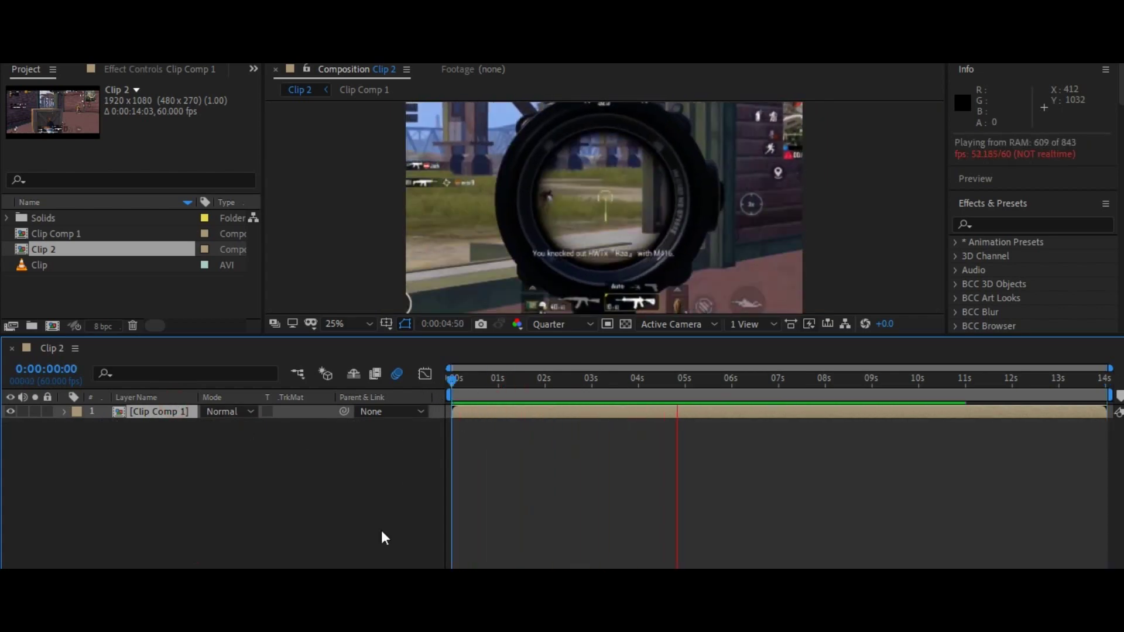
click(569, 380)
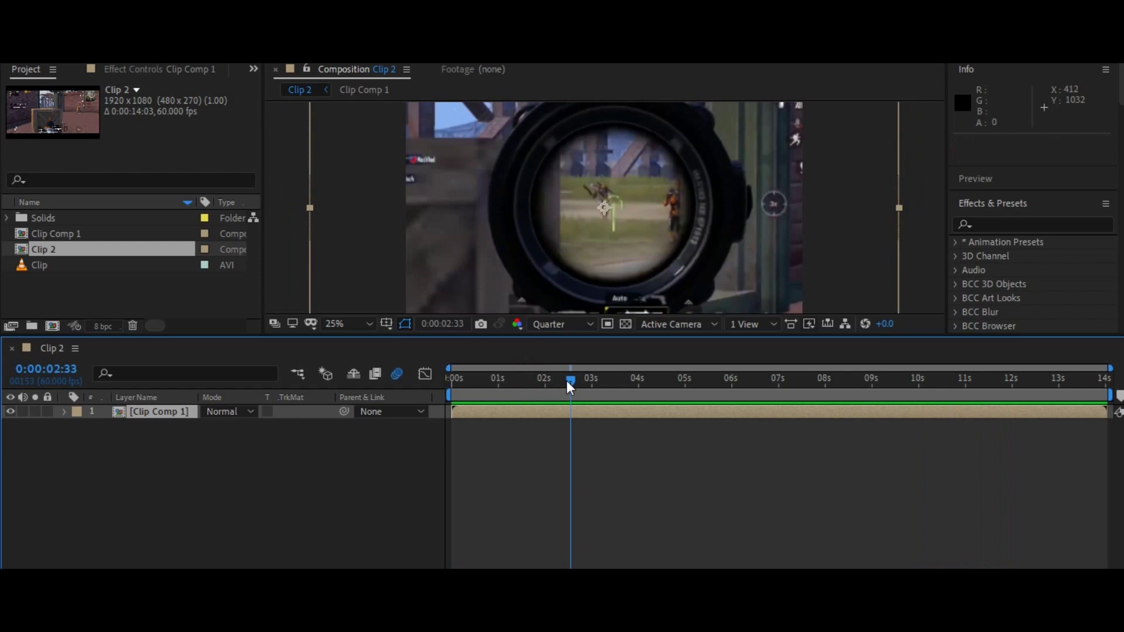
- Add a new adjustment layer named 'black bars'
right_click(208, 447)
mouse_move(316, 258)
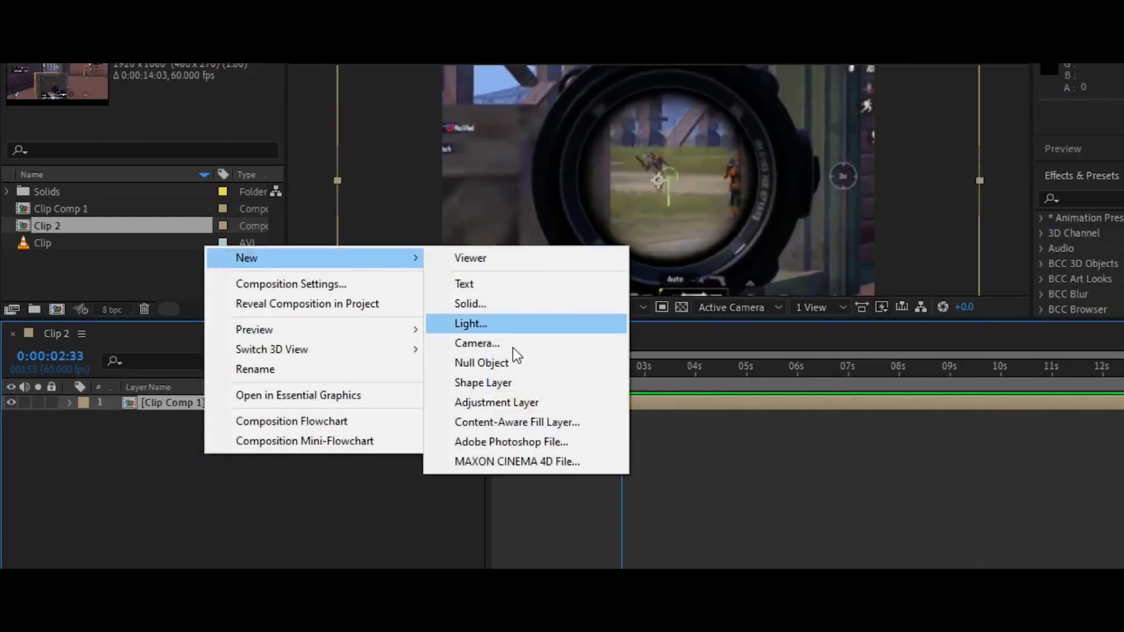
click(496, 403)
key(Return)
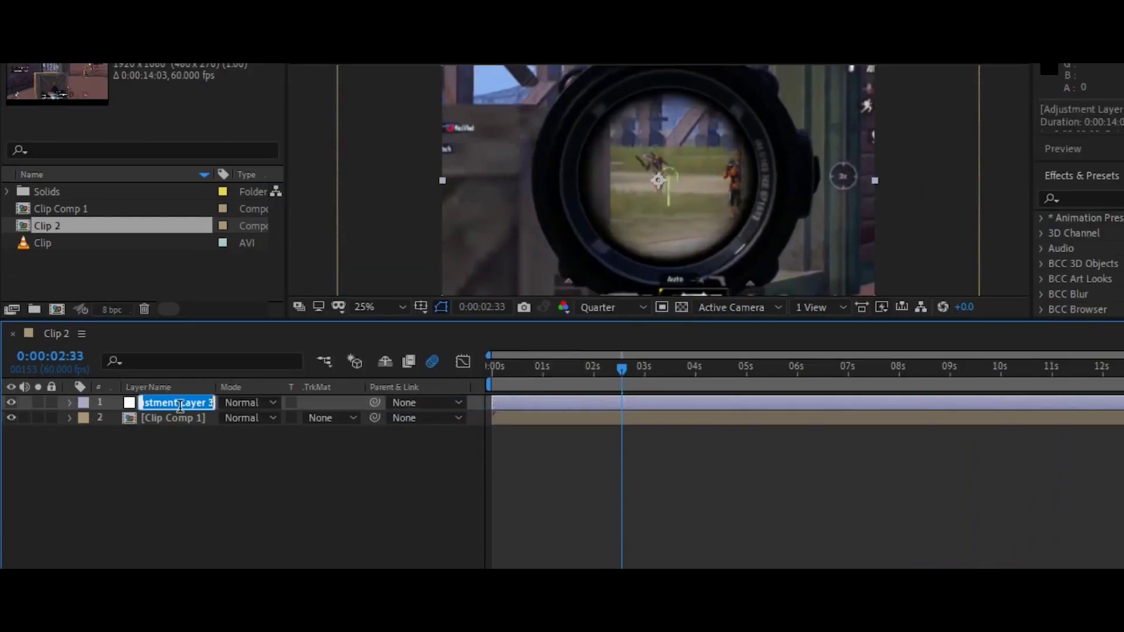
text(black bars)
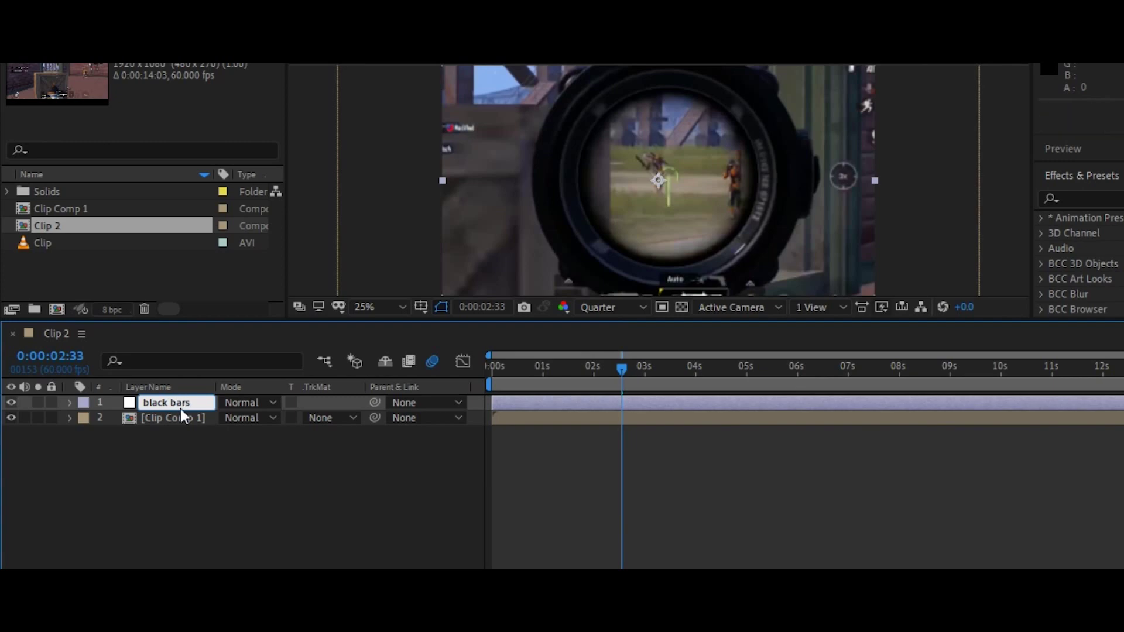
key(Return)
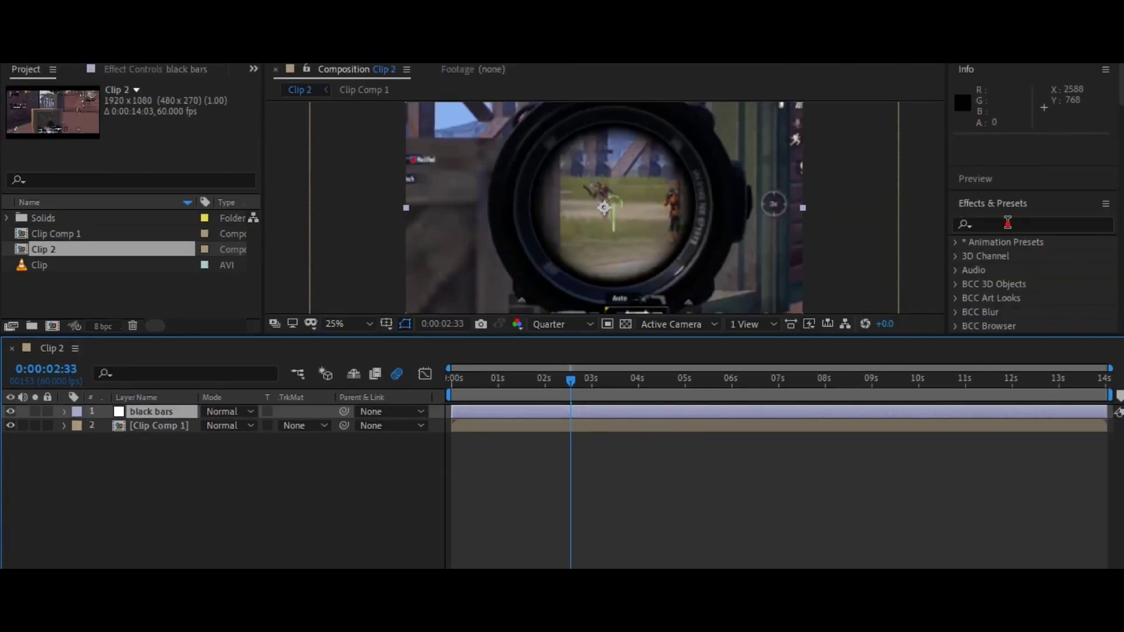
- Apply Motion Tile to black bars with Output Height 75
click(1007, 224)
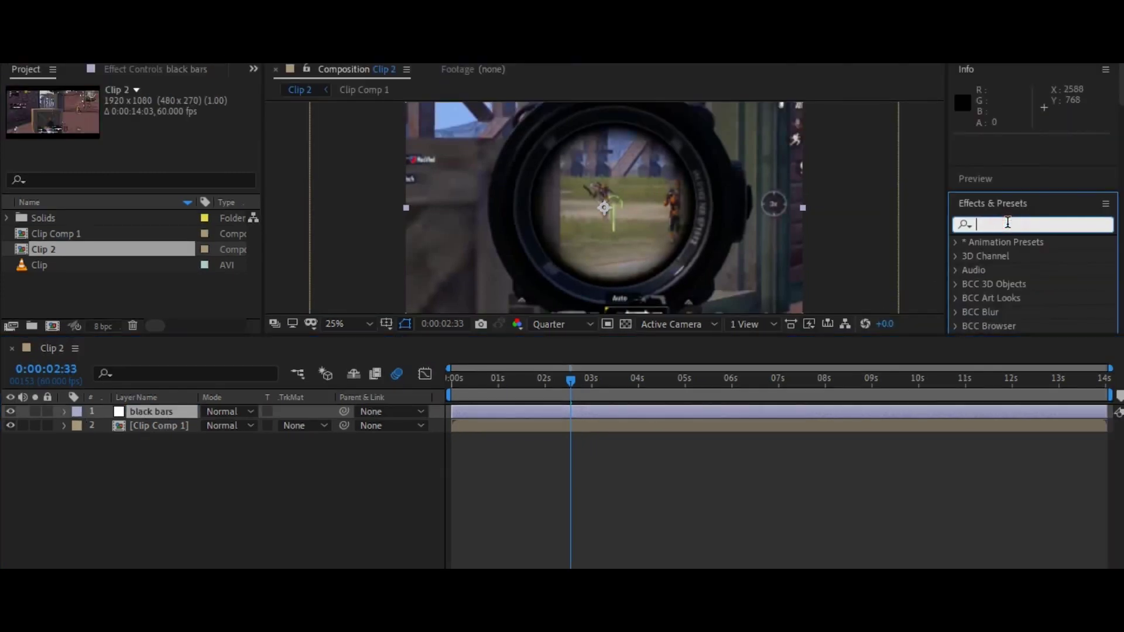
text(motio)
text(n tile)
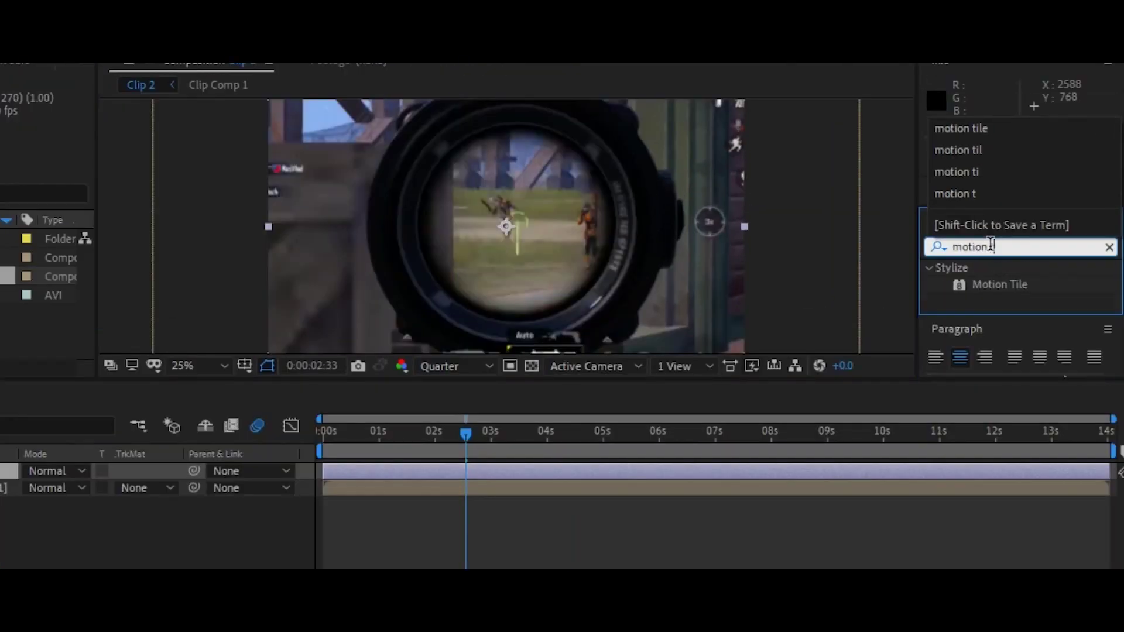
drag(1002, 280, 120, 413)
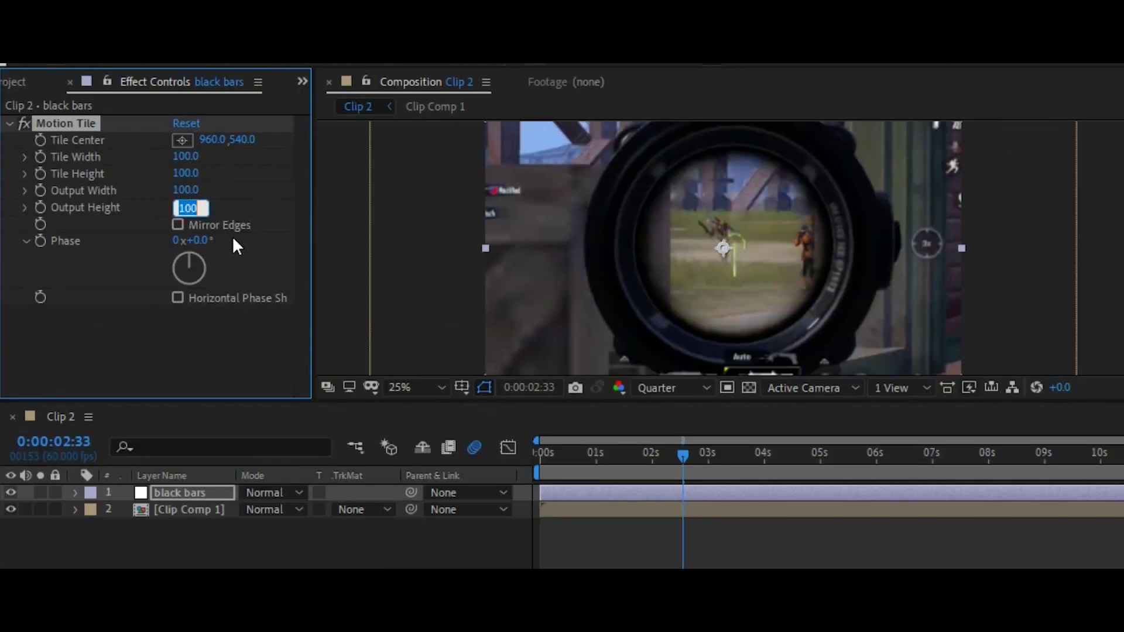
text(75)
key(Return)
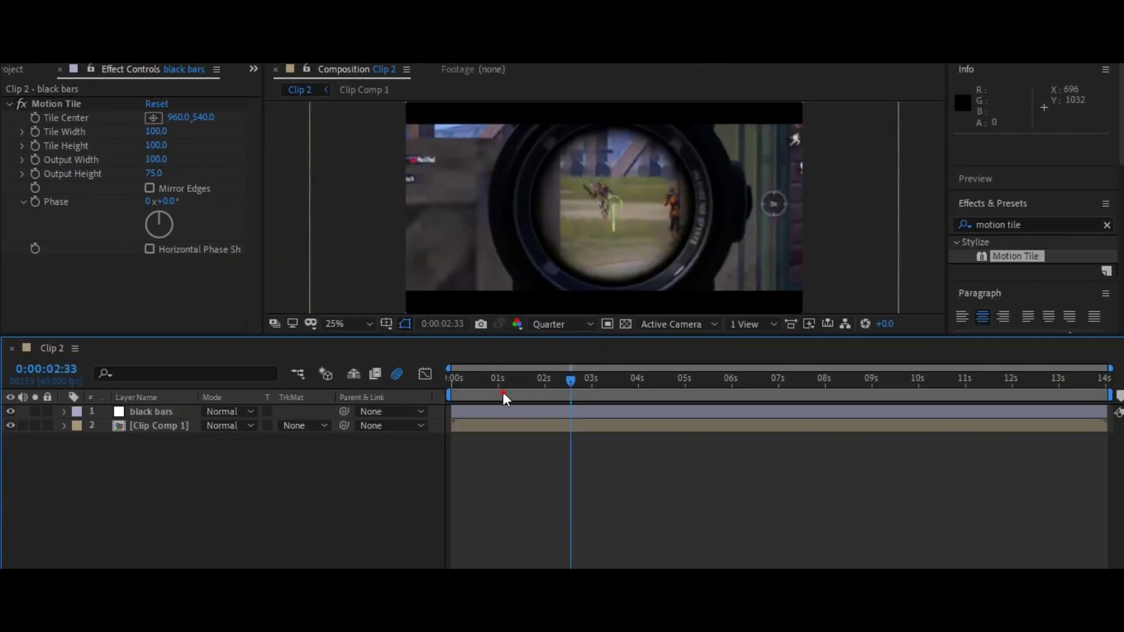
- Add another adjustment layer beneath black bars, named 'wide time effect'
key(Home)
right_click(214, 452)
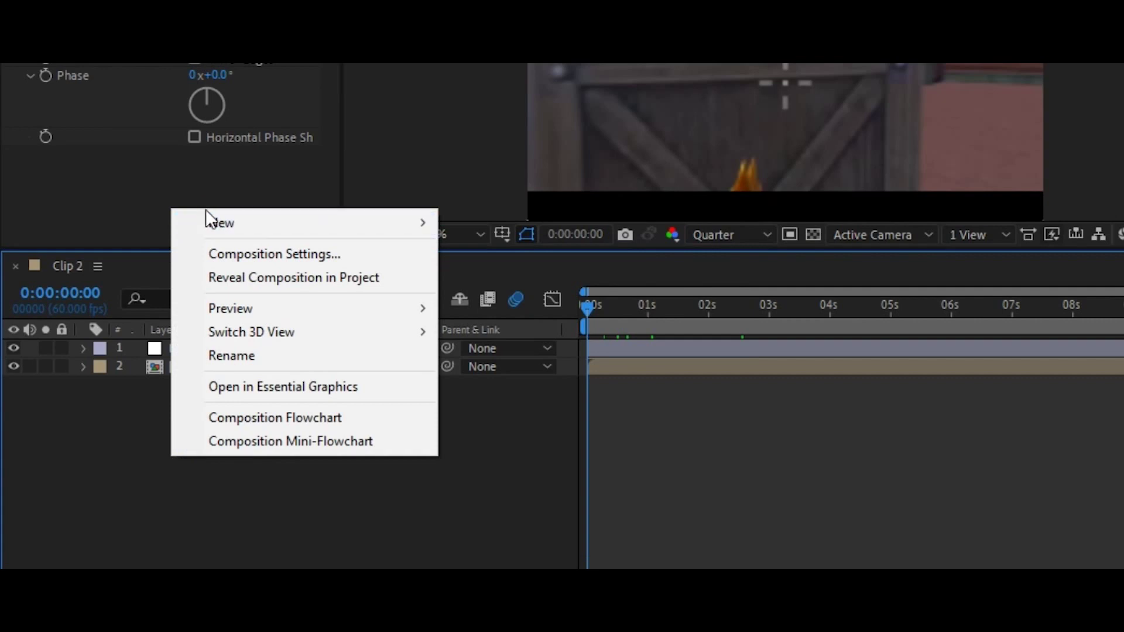
mouse_move(224, 222)
click(527, 397)
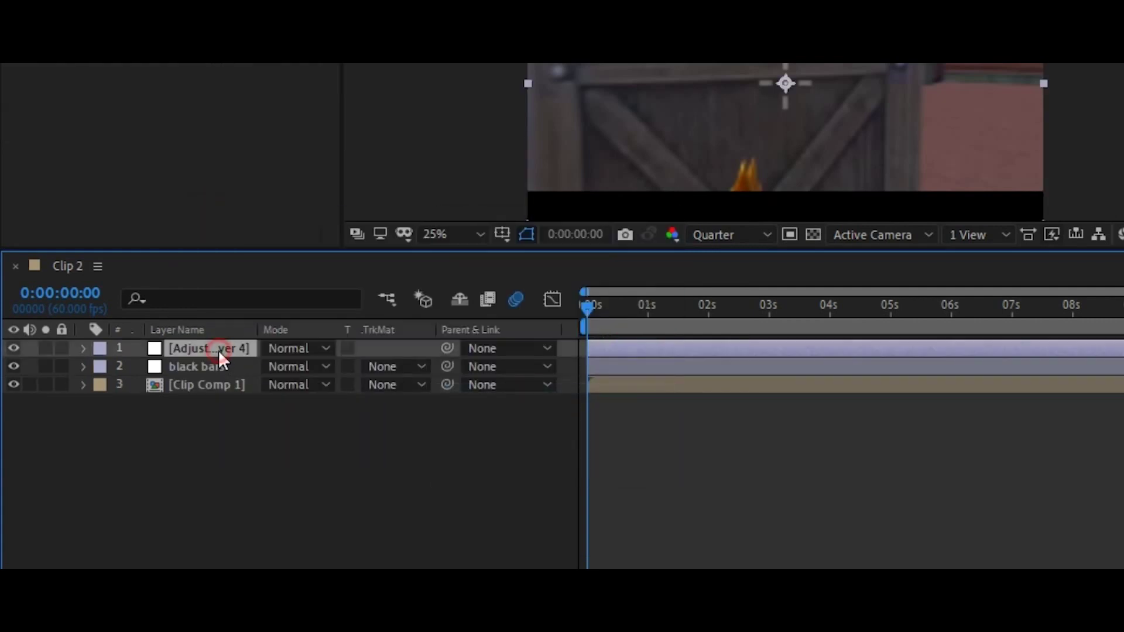
drag(219, 350, 217, 371)
key(Return)
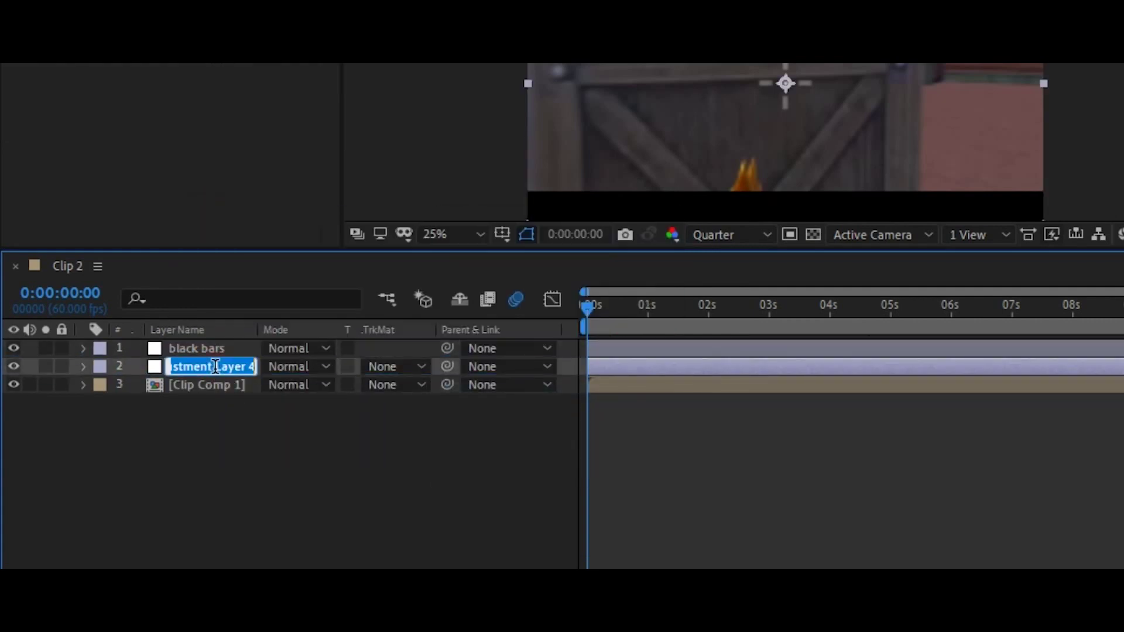
text(wide time effect)
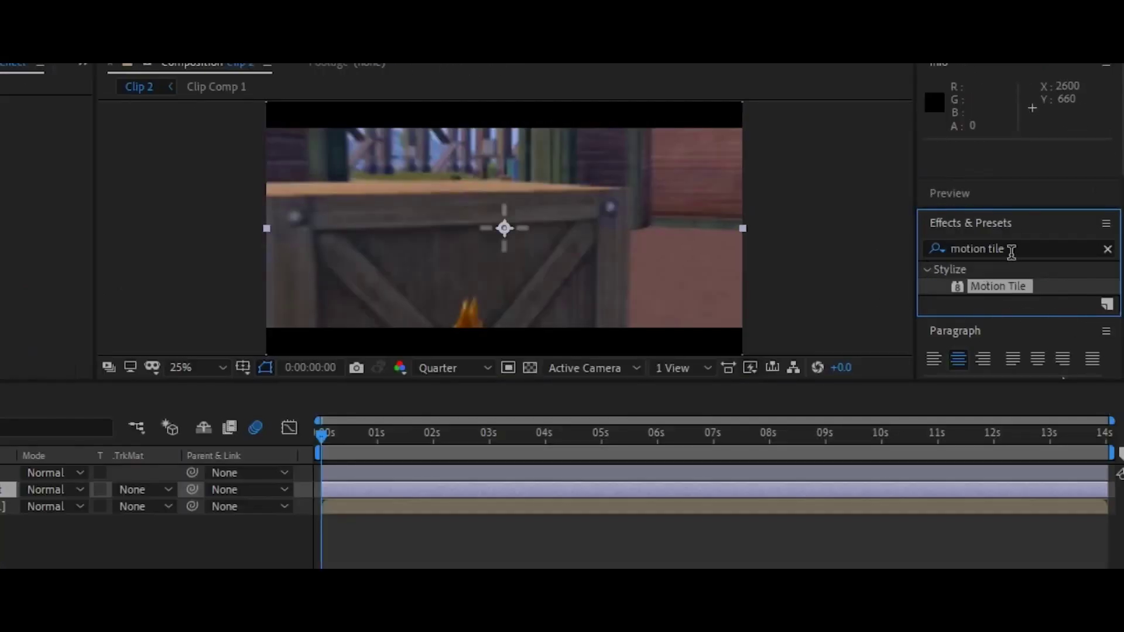
- Apply CC Wide Time with Forward Steps 10 and Native Motion Blur on
double_click(998, 226)
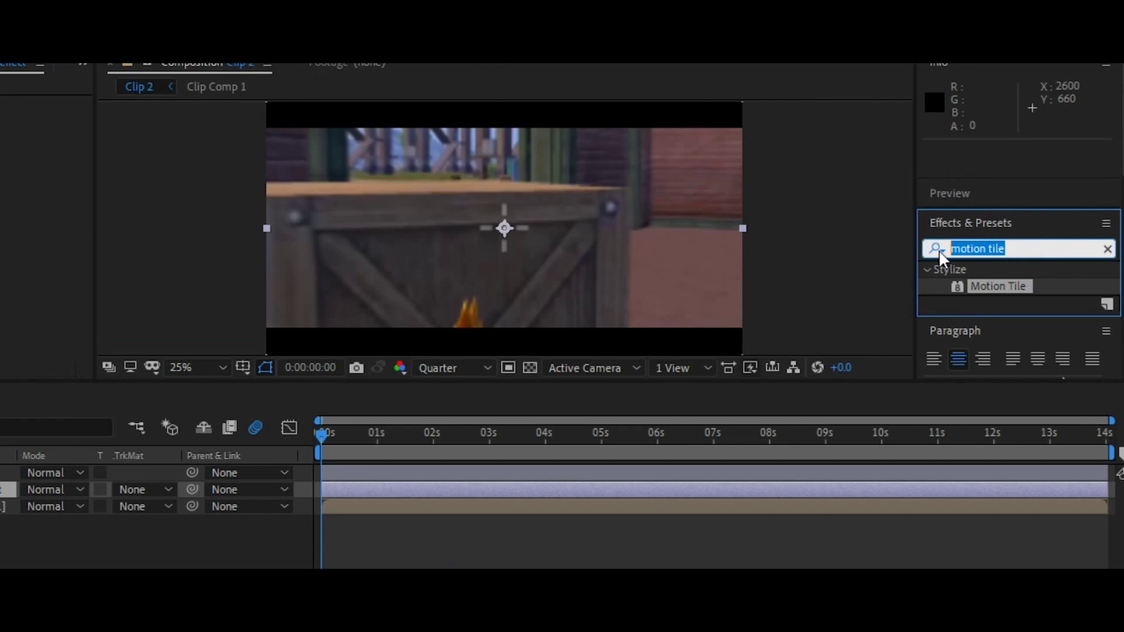
text(cc wide time)
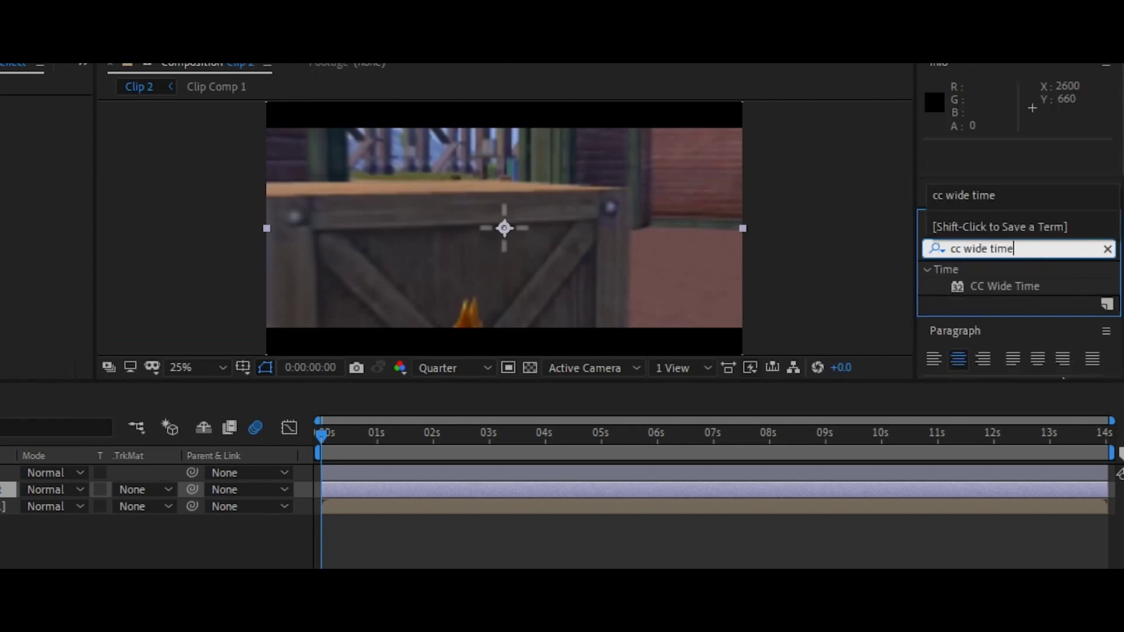
drag(1003, 287, 165, 426)
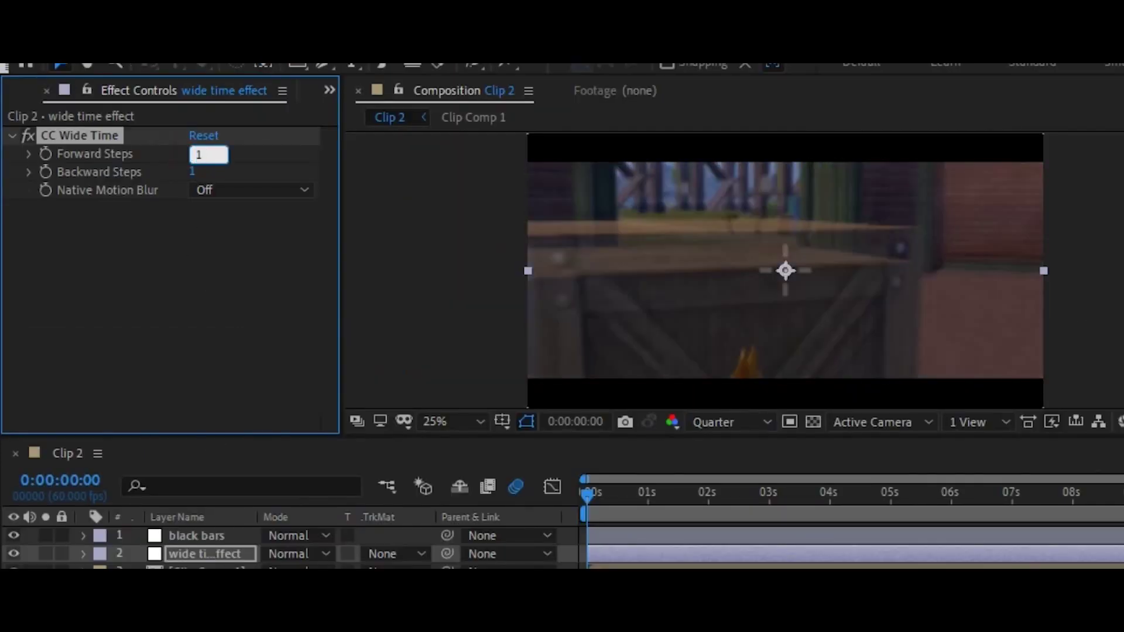
text(10)
key(Return)
click(251, 189)
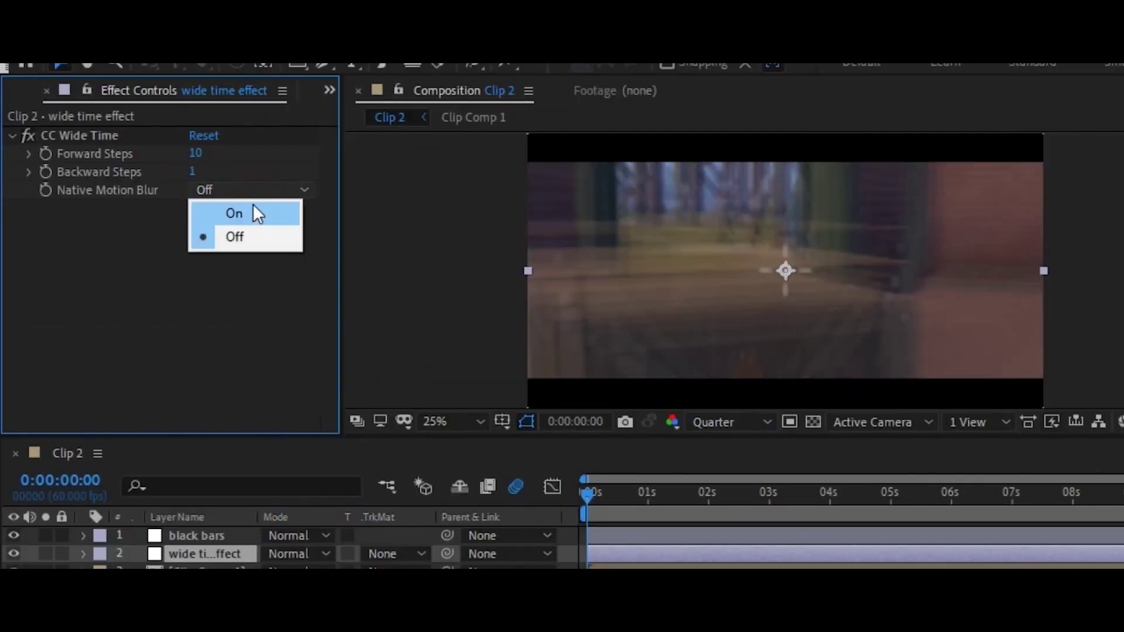